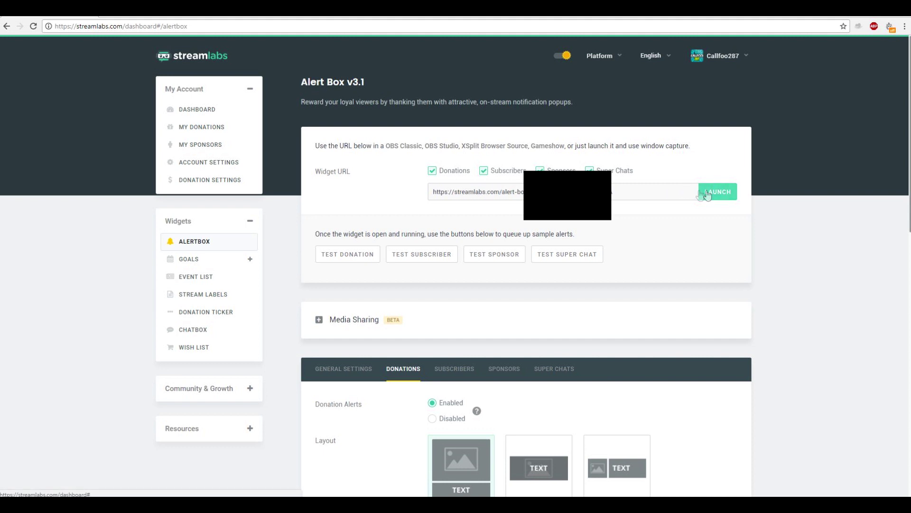
- Select the full widget URL on the Streamlabs Alert Box v3.1 page
{"action": "left_click_drag", "start_coordinate": [627, 197], "coordinate": [414, 192]}
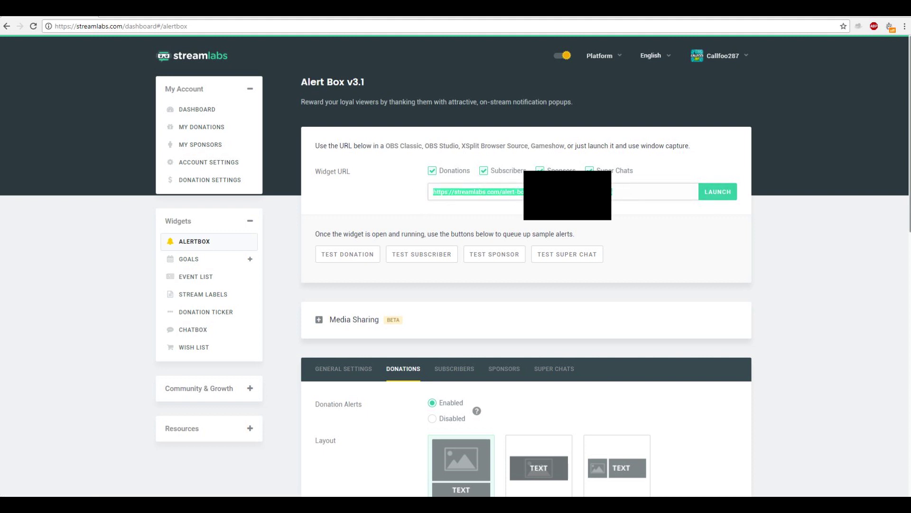
- Copy the Alert Box widget URL and switch over to OBS Studio
{"action": "right_click", "coordinate": [528, 191]}
{"action": "left_click", "coordinate": [614, 198]}
{"action": "key", "text": "alt+Tab"}
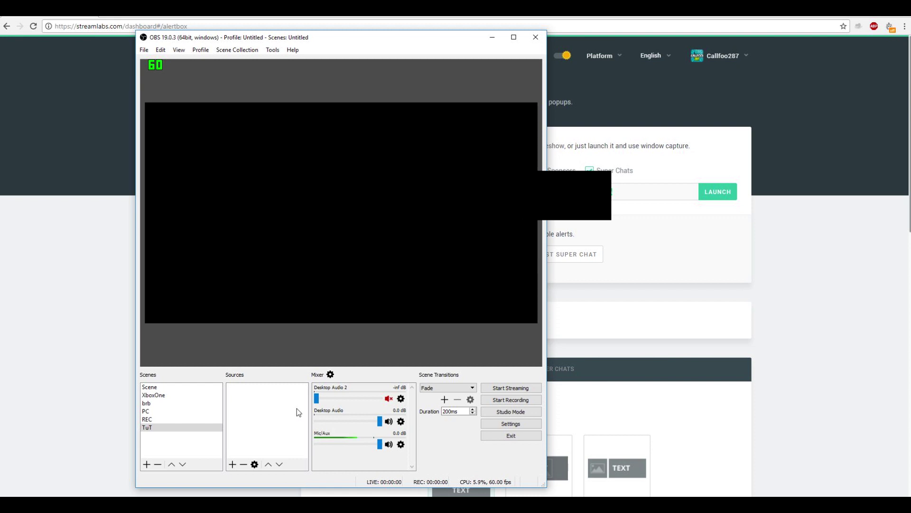
- Add a Video Capture Device source named 'Elgato' to the TuT scene
{"action": "right_click", "coordinate": [275, 421]}
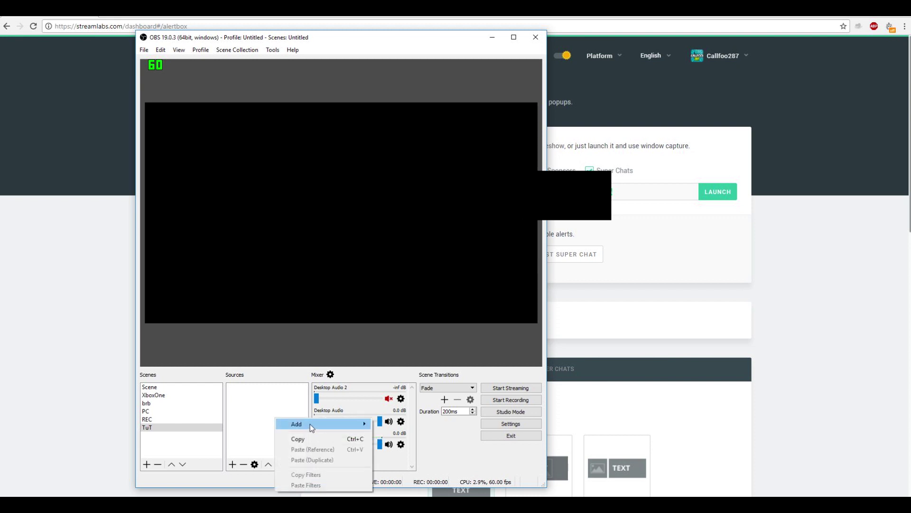
{"action": "mouse_move", "coordinate": [309, 423]}
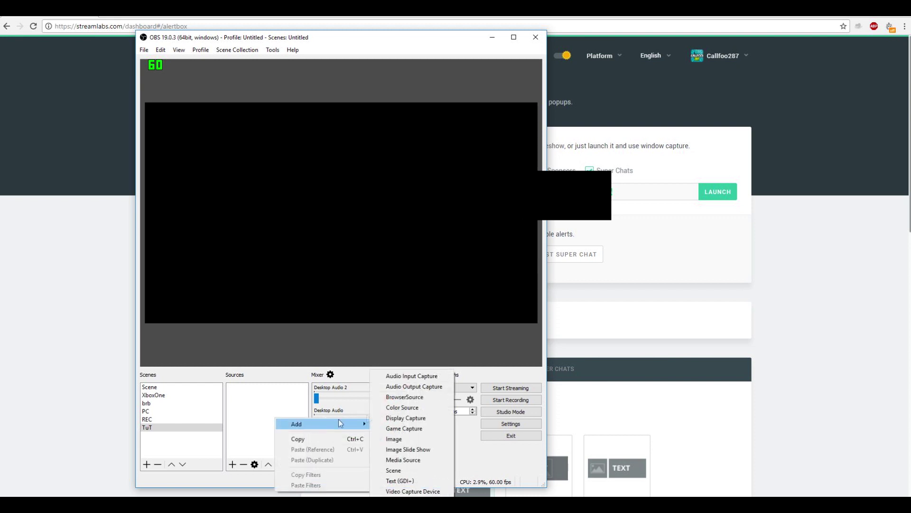
{"action": "left_click", "coordinate": [409, 491]}
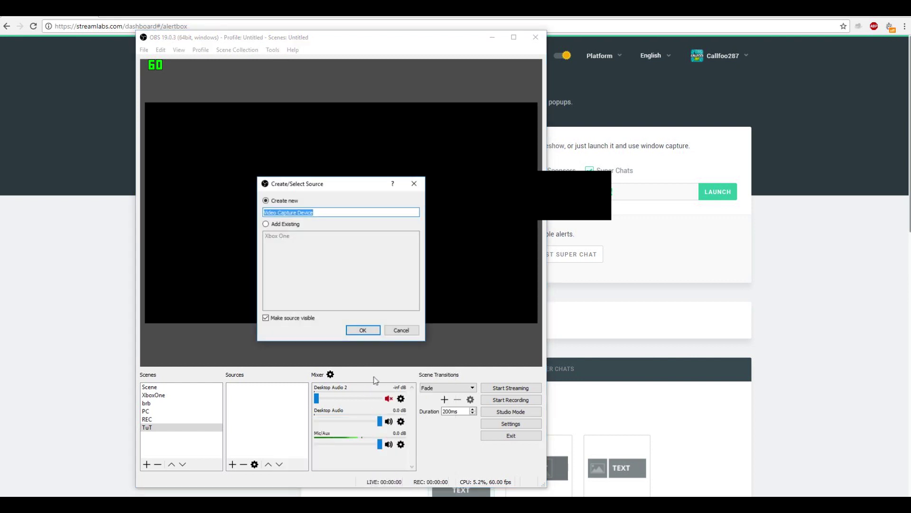
{"action": "key", "text": "BackSpace"}
{"action": "type", "text": "Elgato"}
- Set the Elgato source to Elgato Game Capture HD at a custom 1920x1080 resolution
{"action": "left_click", "coordinate": [364, 330]}
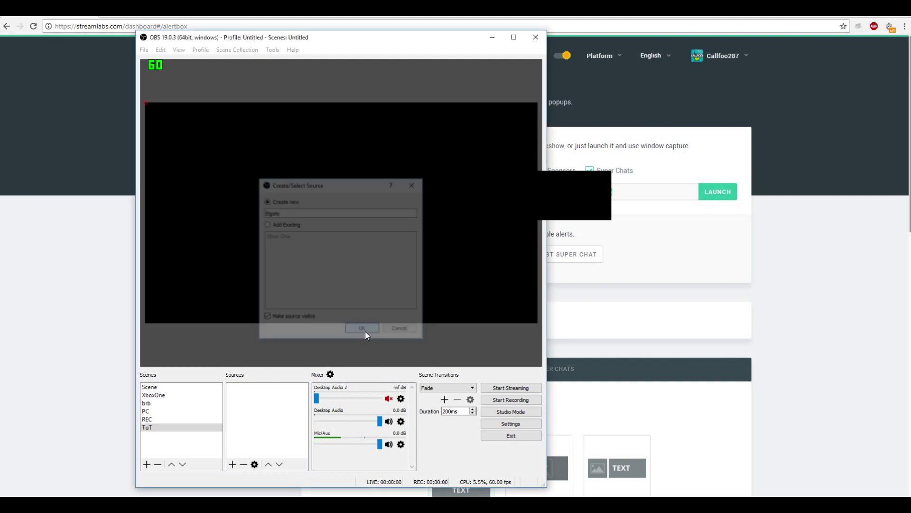
{"action": "left_click", "coordinate": [319, 246]}
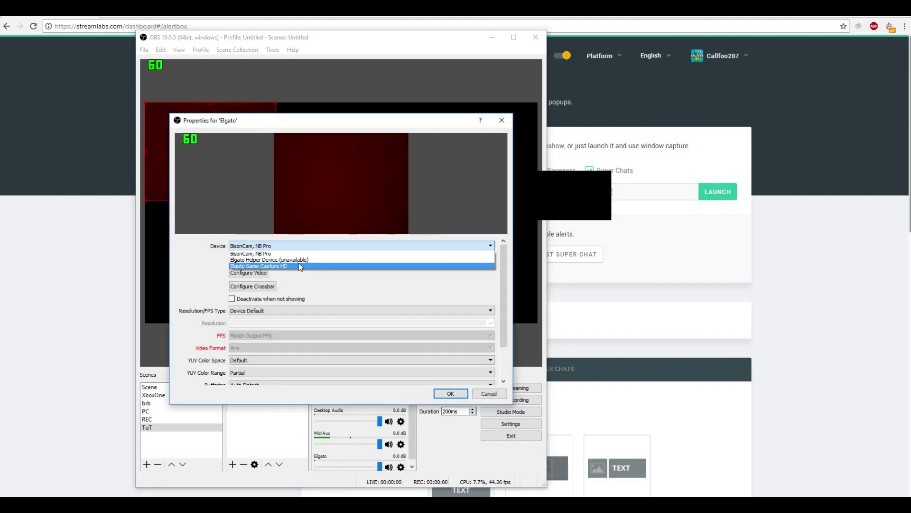
{"action": "left_click", "coordinate": [299, 266]}
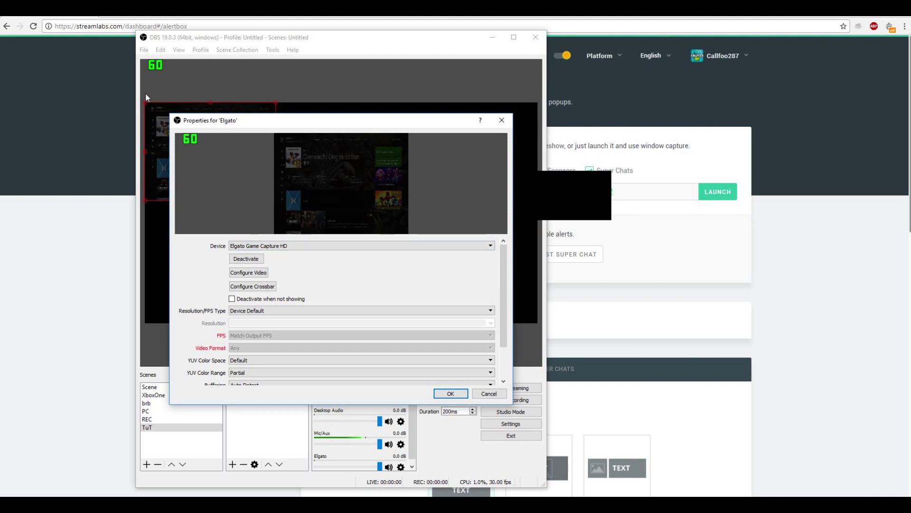
{"action": "left_click", "coordinate": [260, 314]}
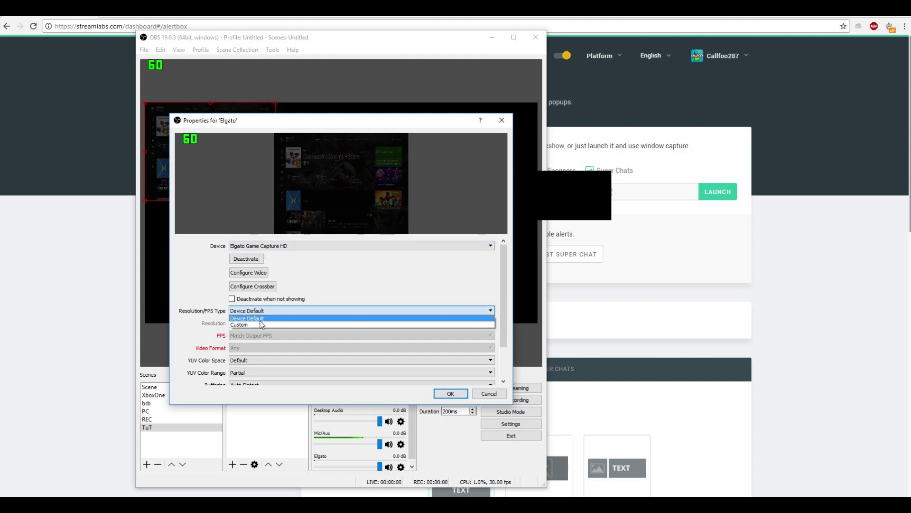
{"action": "left_click", "coordinate": [261, 323]}
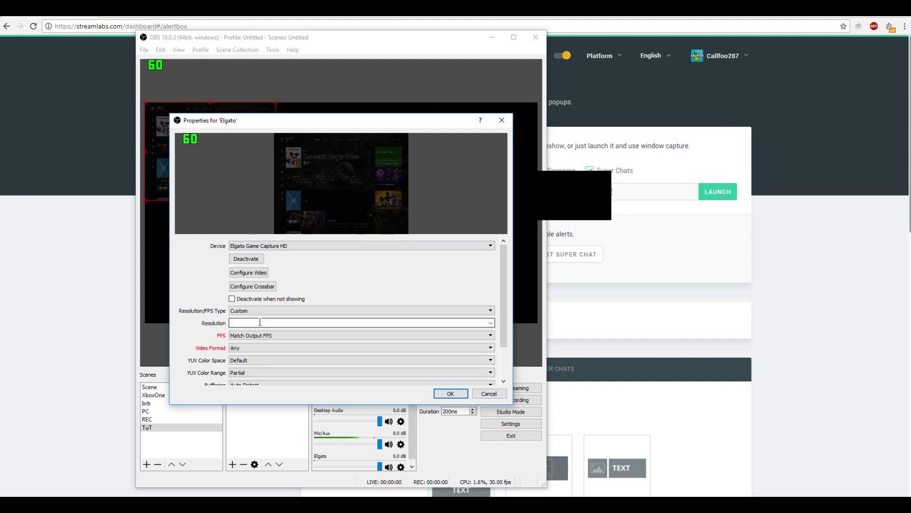
{"action": "left_click", "coordinate": [491, 322]}
{"action": "left_click", "coordinate": [454, 331]}
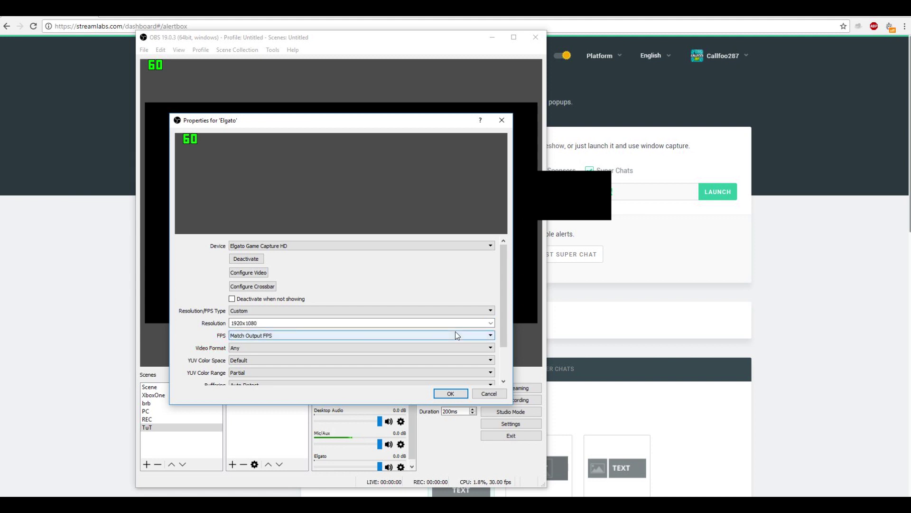
{"action": "left_click", "coordinate": [450, 393]}
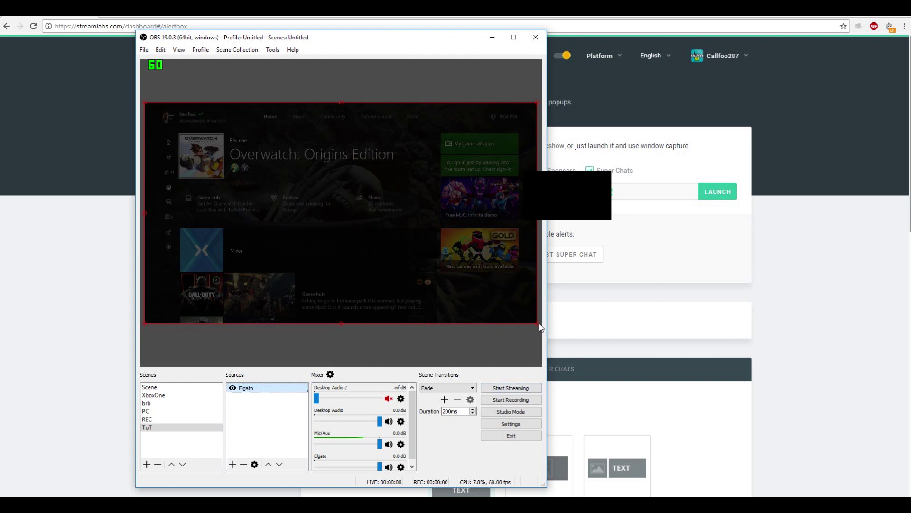
- Align the Elgato capture at the top of the canvas in the preview
{"action": "mouse_move", "coordinate": [537, 322]}
{"action": "left_mouse_down"}
{"action": "mouse_move", "coordinate": [406, 255]}
{"action": "mouse_move", "coordinate": [549, 274]}
{"action": "mouse_move", "coordinate": [538, 324]}
{"action": "left_mouse_up"}
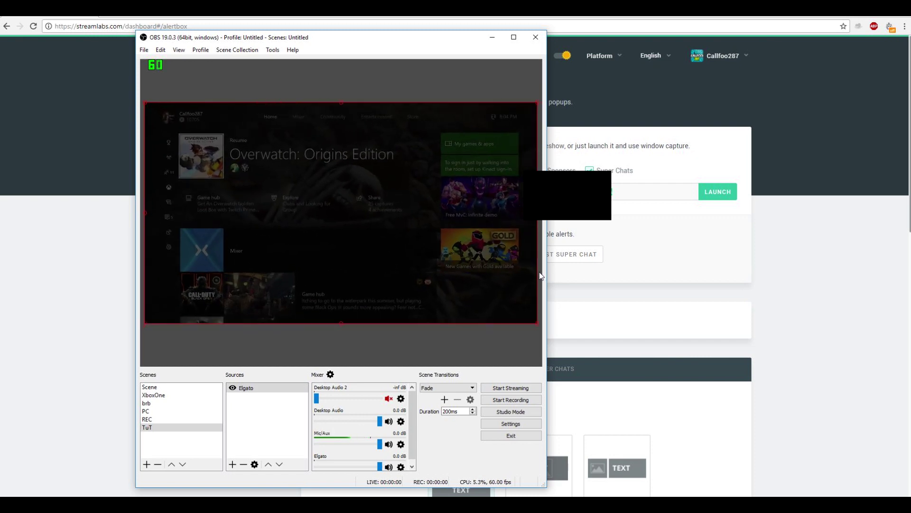
{"action": "left_click_drag", "start_coordinate": [340, 321], "coordinate": [342, 328]}
{"action": "mouse_move", "coordinate": [346, 239]}
{"action": "left_mouse_down"}
{"action": "mouse_move", "coordinate": [344, 250]}
{"action": "mouse_move", "coordinate": [346, 240]}
{"action": "left_mouse_up"}
{"action": "right_click", "coordinate": [252, 419]}
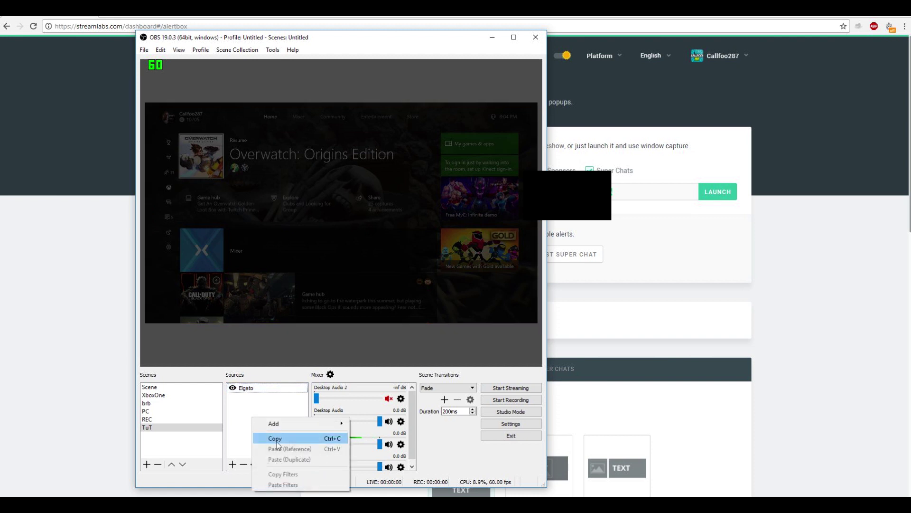
- Add a browser source named 'Alerts' to the TuT scene
{"action": "mouse_move", "coordinate": [271, 426]}
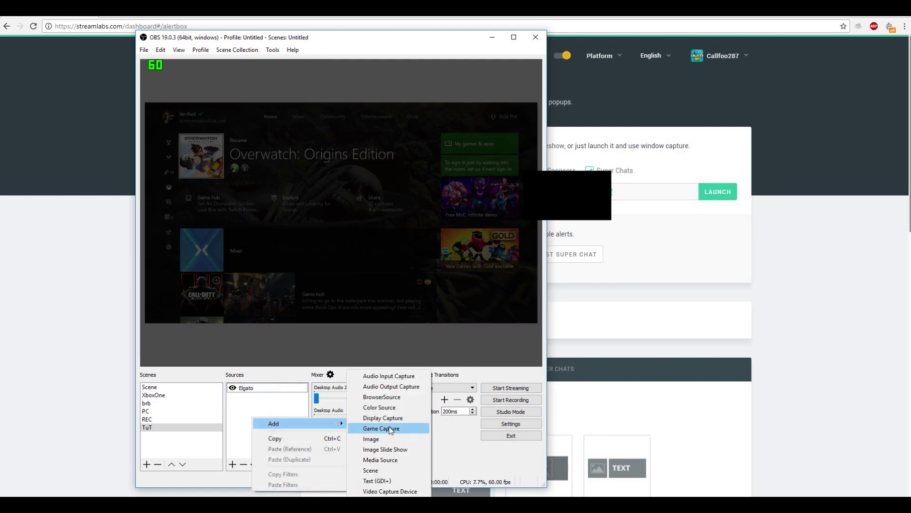
{"action": "left_click", "coordinate": [382, 398]}
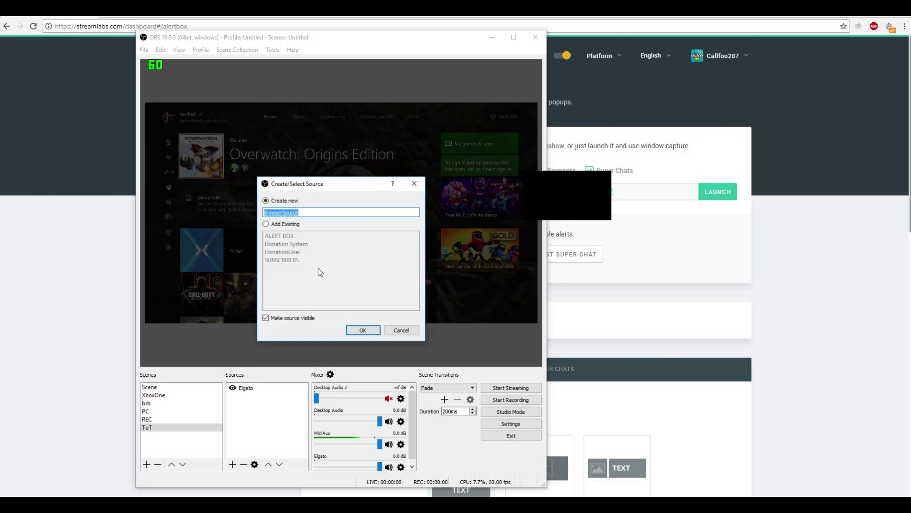
{"action": "key", "text": "BackSpace"}
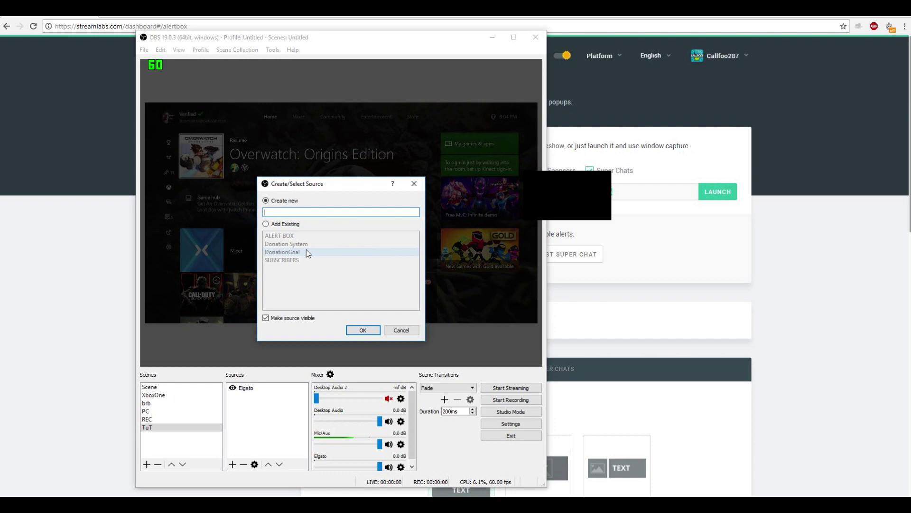
{"action": "type", "text": "Alerts"}
{"action": "key", "text": "Return"}
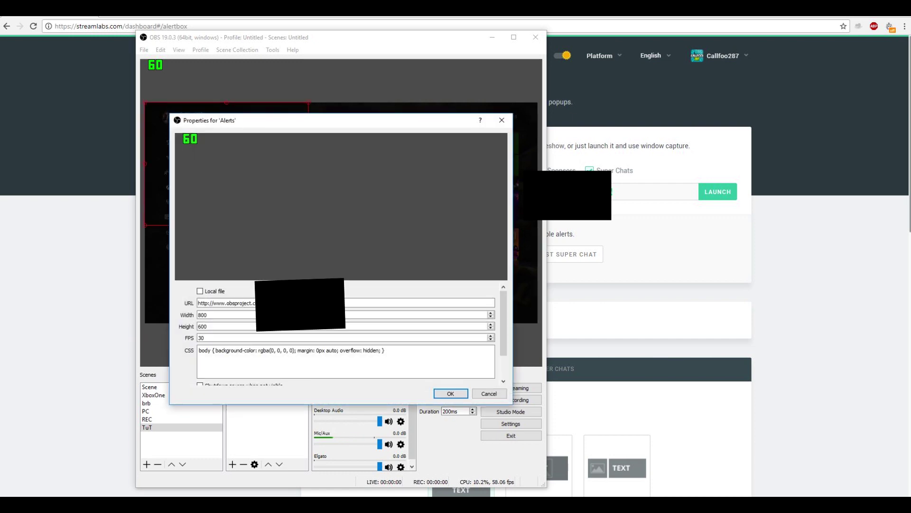
- Replace the Alerts URL with the Streamlabs widget URL and centre it in the preview
{"action": "triple_click", "coordinate": [284, 303]}
{"action": "key", "text": "BackSpace"}
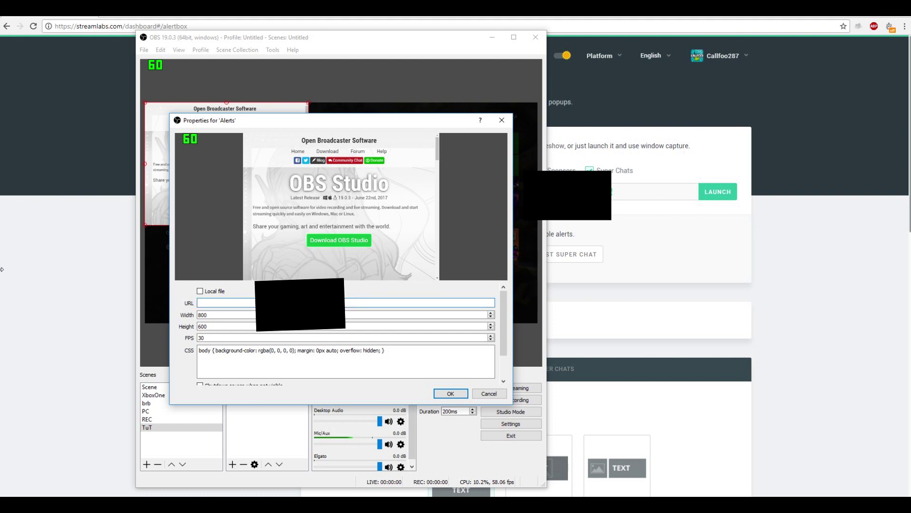
{"action": "key", "text": "ctrl+v"}
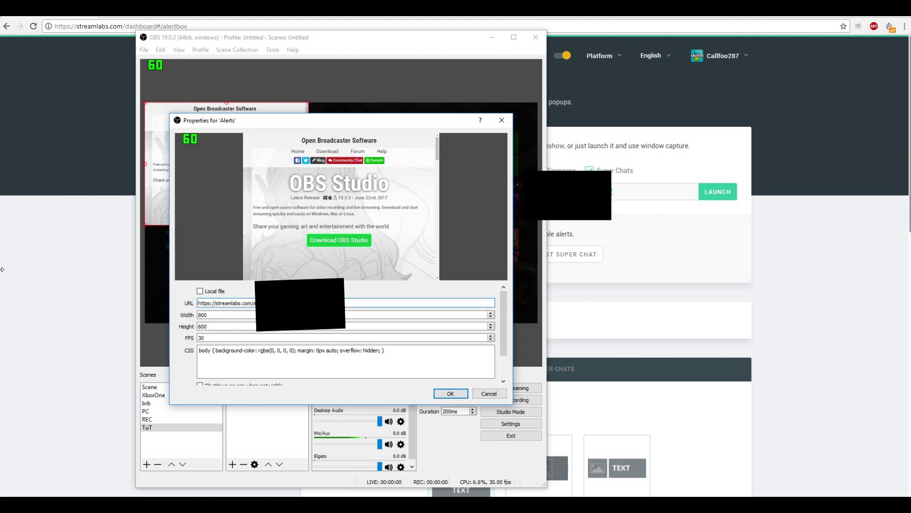
{"action": "key", "text": "Return"}
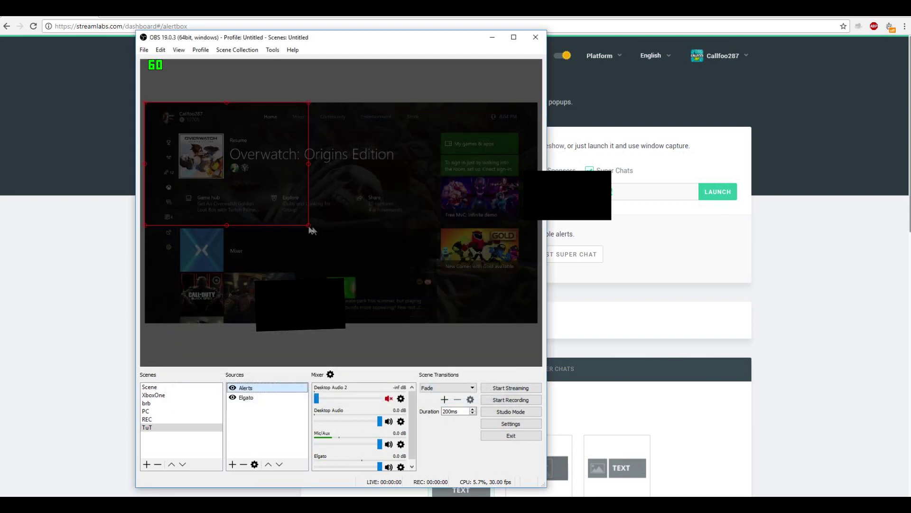
{"action": "left_click_drag", "start_coordinate": [285, 209], "coordinate": [371, 256]}
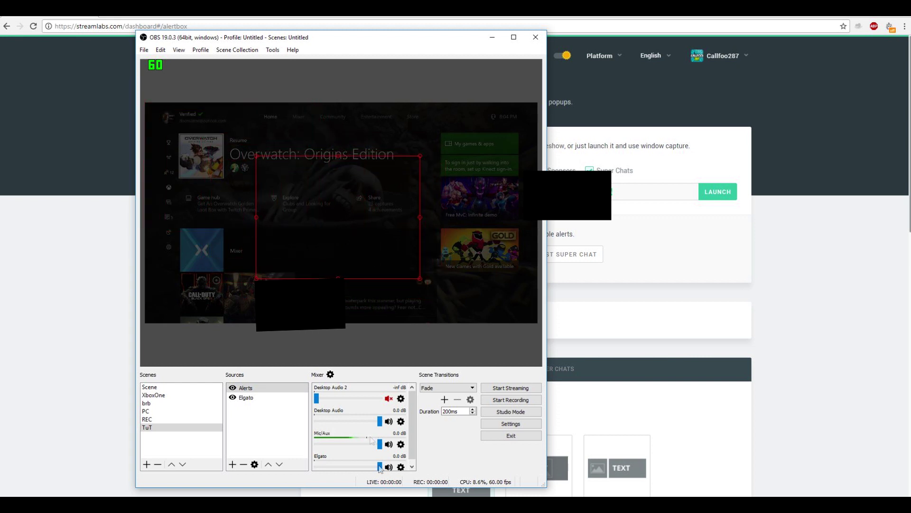
{"action": "left_click", "coordinate": [120, 356]}
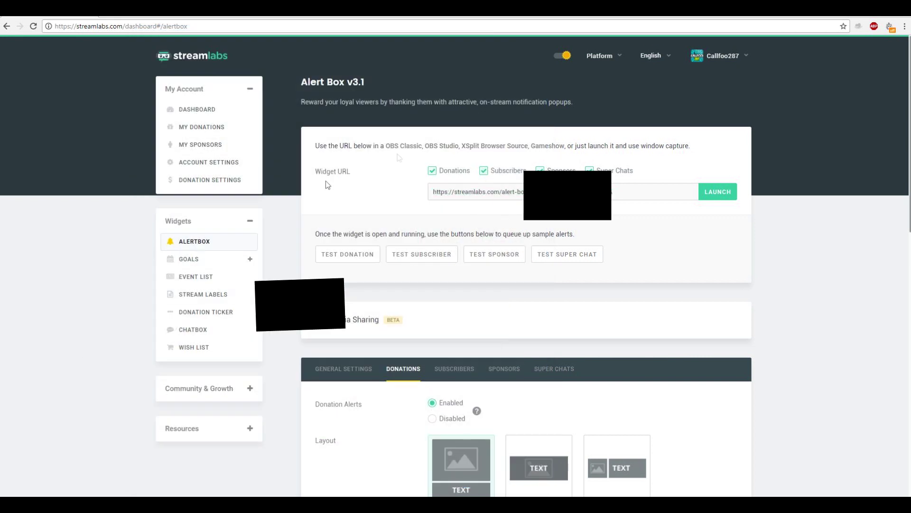
- Send a test subscriber alert from Streamlabs and watch it in the OBS preview
{"action": "left_click", "coordinate": [423, 259]}
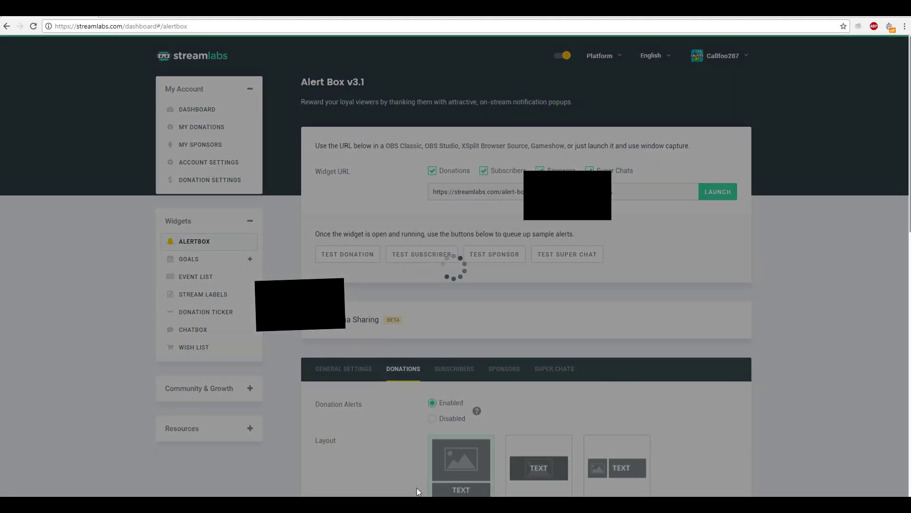
{"action": "key", "text": "alt+Tab"}
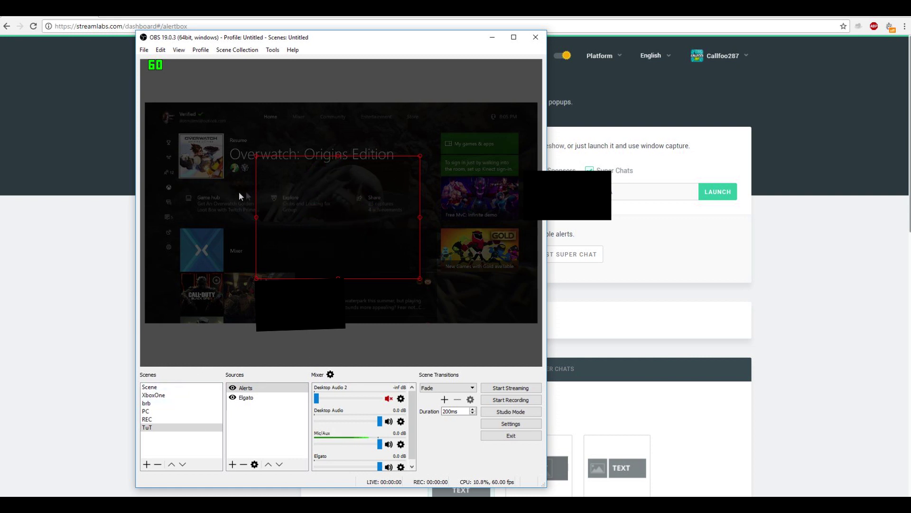
{"action": "left_click", "coordinate": [81, 286]}
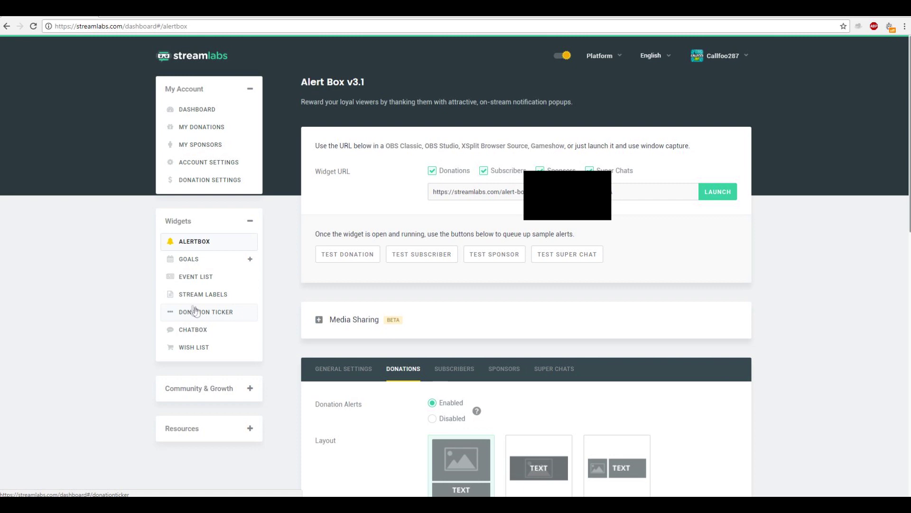
{"action": "key", "text": "alt+Tab"}
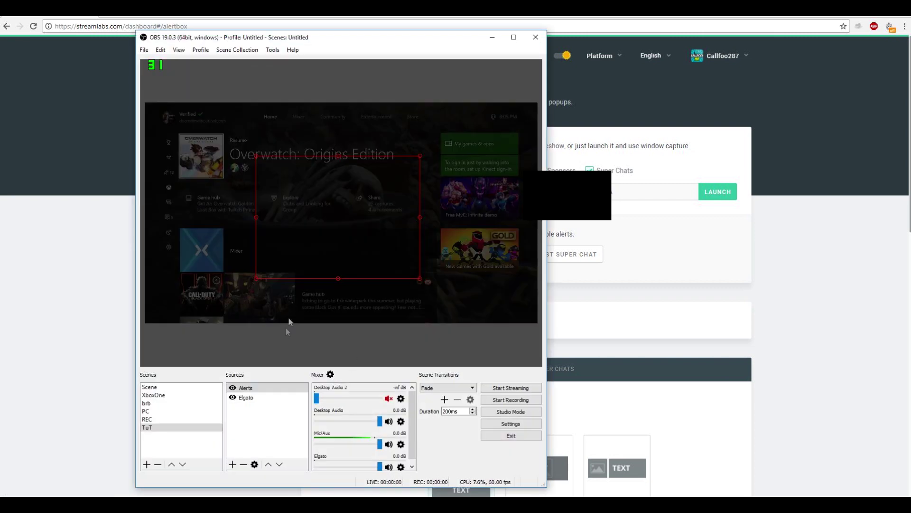
- Send another test subscriber alert and check it in OBS
{"action": "left_click", "coordinate": [566, 267]}
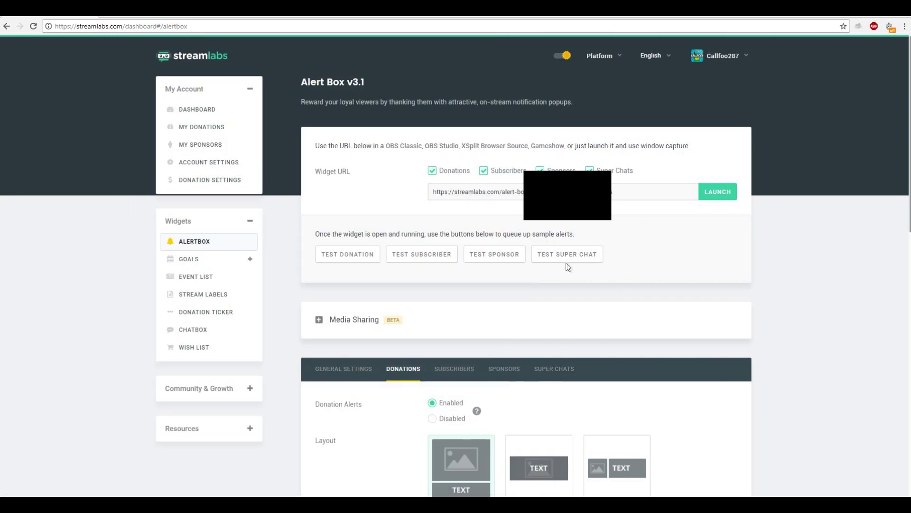
{"action": "left_click", "coordinate": [423, 253]}
{"action": "key", "text": "alt+Tab"}
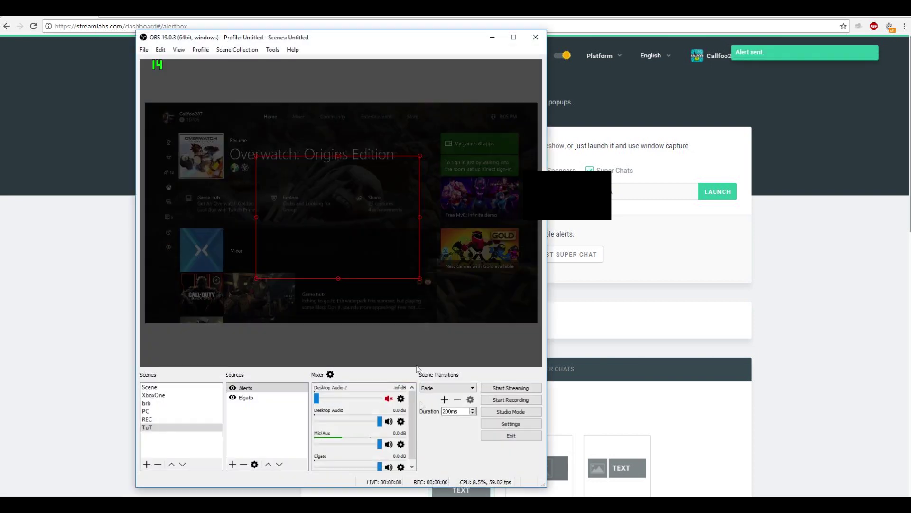
- Send test donation alerts and watch them play over the Elgato feed in OBS
{"action": "left_click", "coordinate": [622, 288]}
{"action": "left_click", "coordinate": [354, 264]}
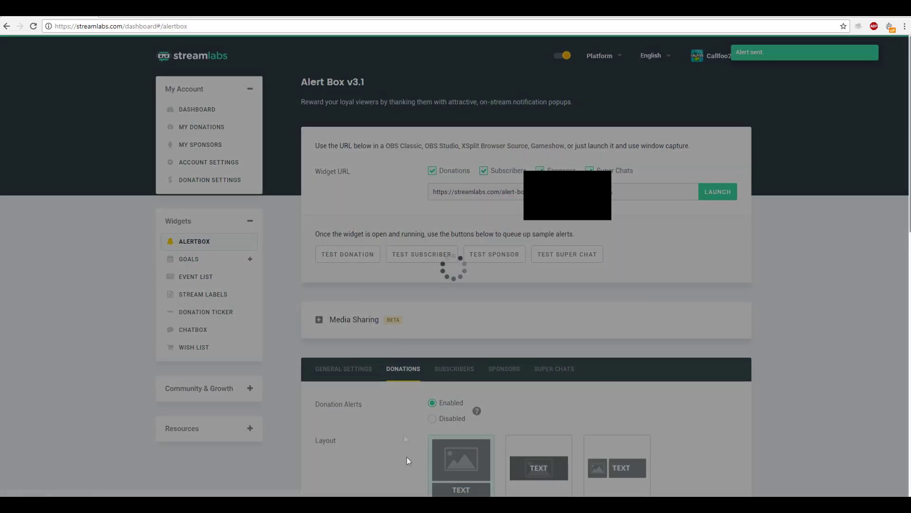
{"action": "key", "text": "alt+Tab"}
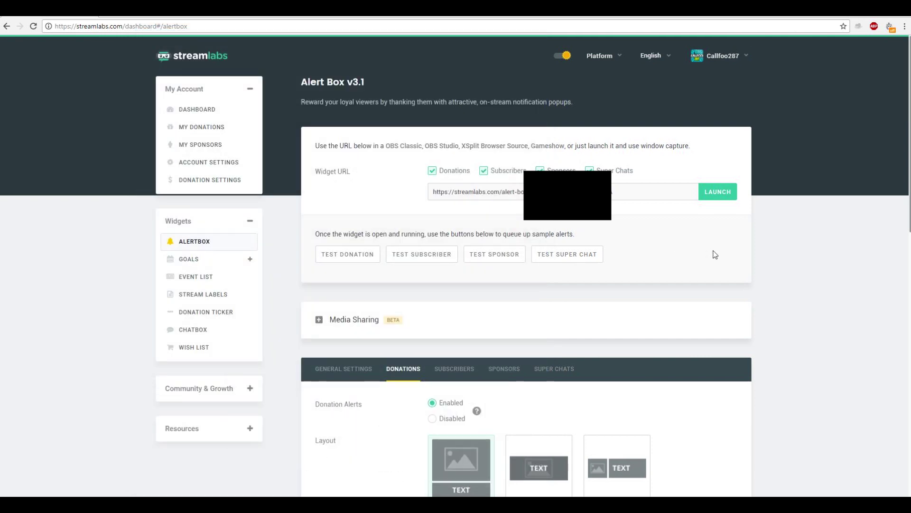
{"action": "left_click", "coordinate": [712, 253]}
{"action": "key", "text": "alt+Tab"}
{"action": "key", "text": "alt+Tab"}
{"action": "left_click", "coordinate": [351, 255]}
{"action": "key", "text": "alt+Tab"}
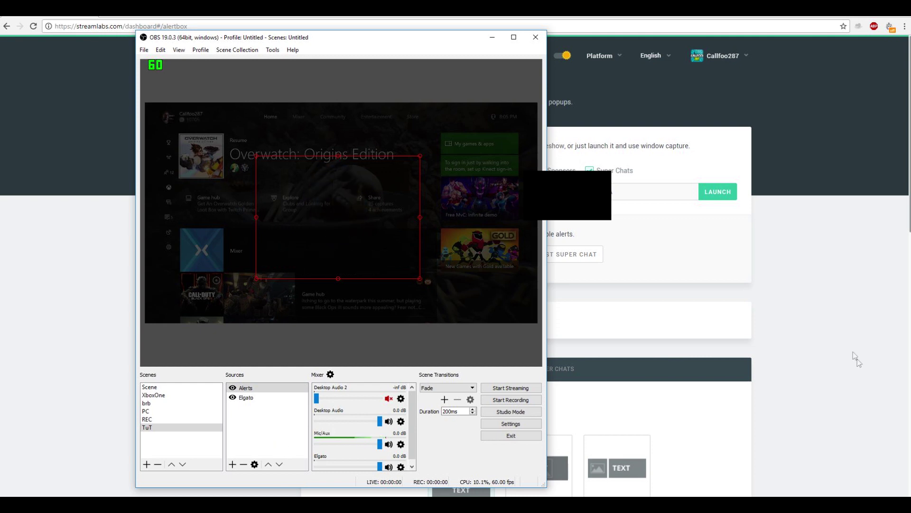
{"action": "left_click", "coordinate": [820, 321]}
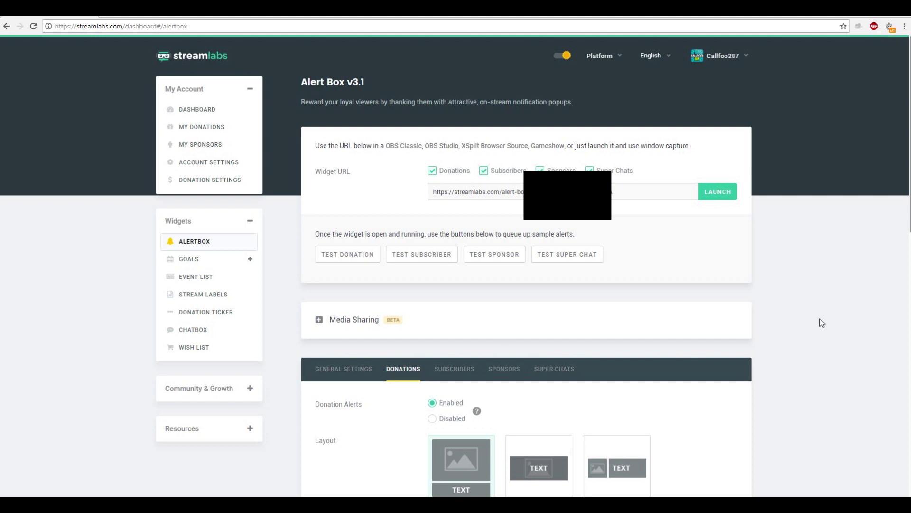